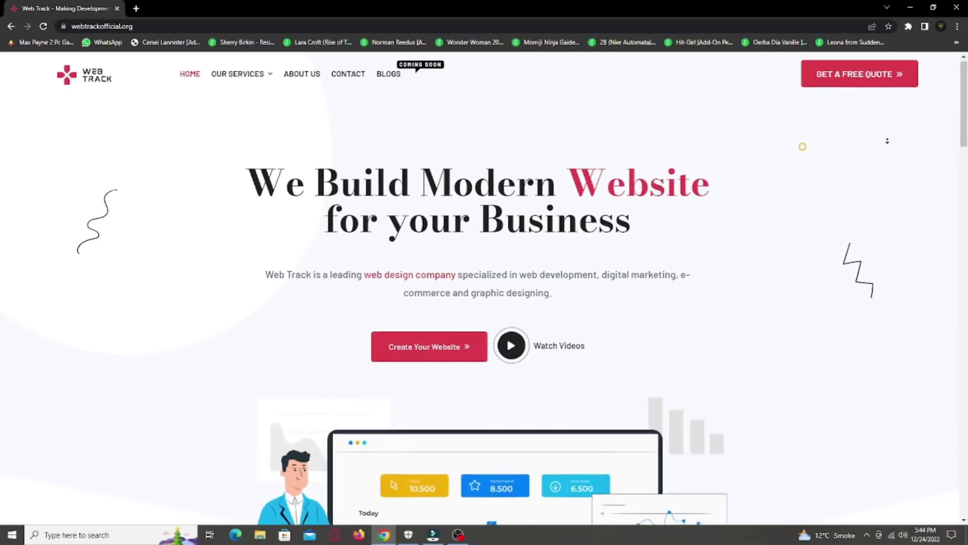
{"action": "scroll", "coordinate": [889, 148], "scroll_direction": "down", "scroll_amount": 2}
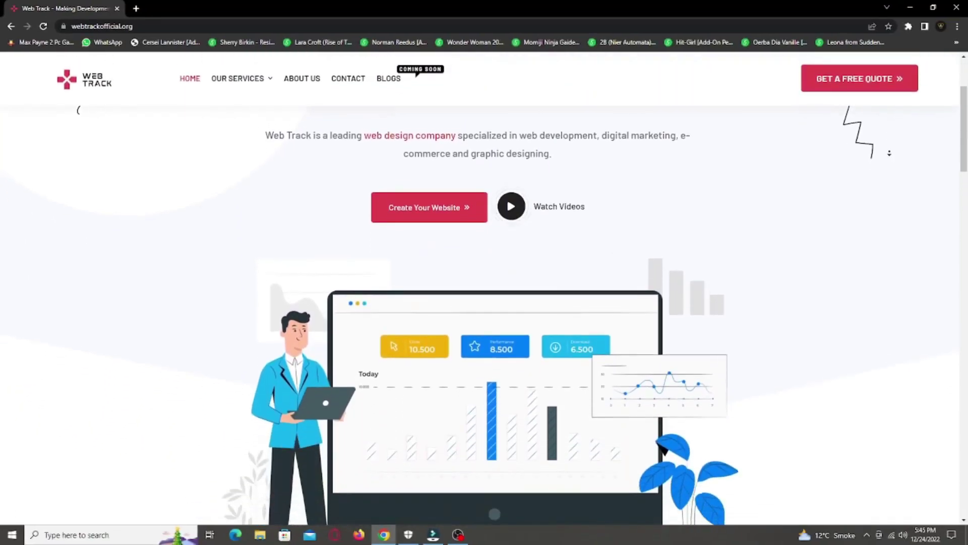
{"action": "scroll", "coordinate": [888, 148], "scroll_direction": "down", "scroll_amount": 2}
{"action": "scroll", "coordinate": [888, 153], "scroll_direction": "down", "scroll_amount": 2}
{"action": "scroll", "coordinate": [888, 153], "scroll_direction": "down", "scroll_amount": 2}
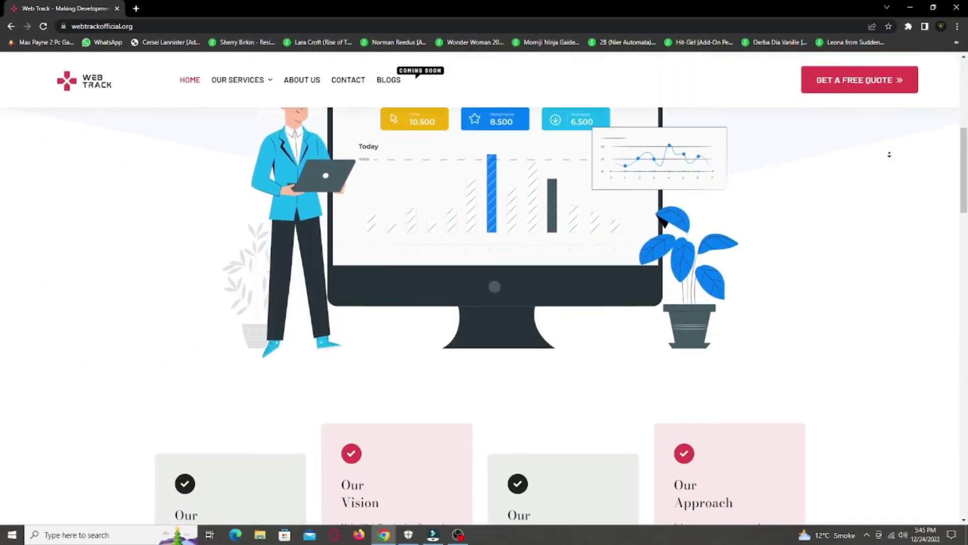
{"action": "scroll", "coordinate": [889, 153], "scroll_direction": "down", "scroll_amount": 2}
{"action": "scroll", "coordinate": [889, 153], "scroll_direction": "down", "scroll_amount": 2}
{"action": "scroll", "coordinate": [888, 157], "scroll_direction": "down", "scroll_amount": 2}
{"action": "scroll", "coordinate": [889, 157], "scroll_direction": "down", "scroll_amount": 2}
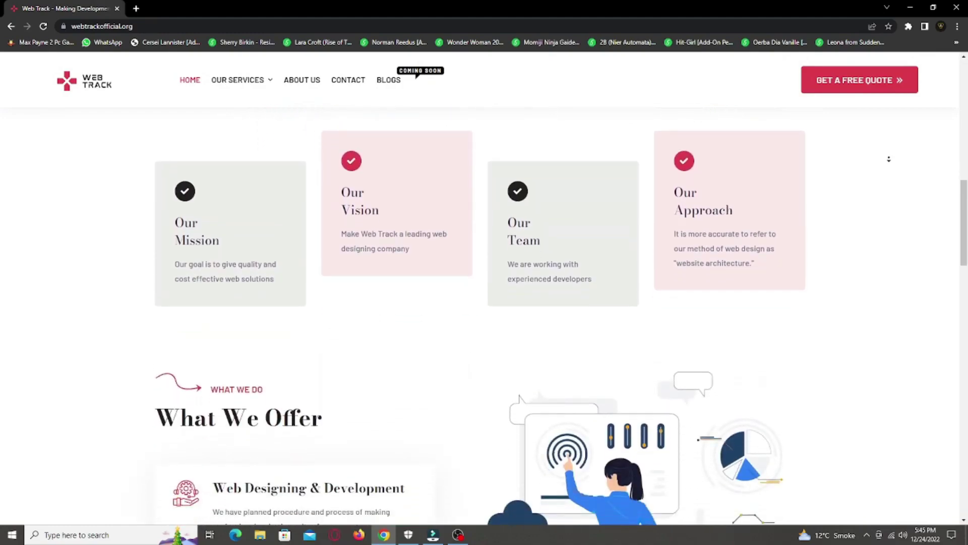
{"action": "scroll", "coordinate": [888, 156], "scroll_direction": "down", "scroll_amount": 2}
{"action": "scroll", "coordinate": [888, 157], "scroll_direction": "down", "scroll_amount": 2}
{"action": "scroll", "coordinate": [889, 159], "scroll_direction": "down", "scroll_amount": 2}
{"action": "scroll", "coordinate": [889, 159], "scroll_direction": "down", "scroll_amount": 2}
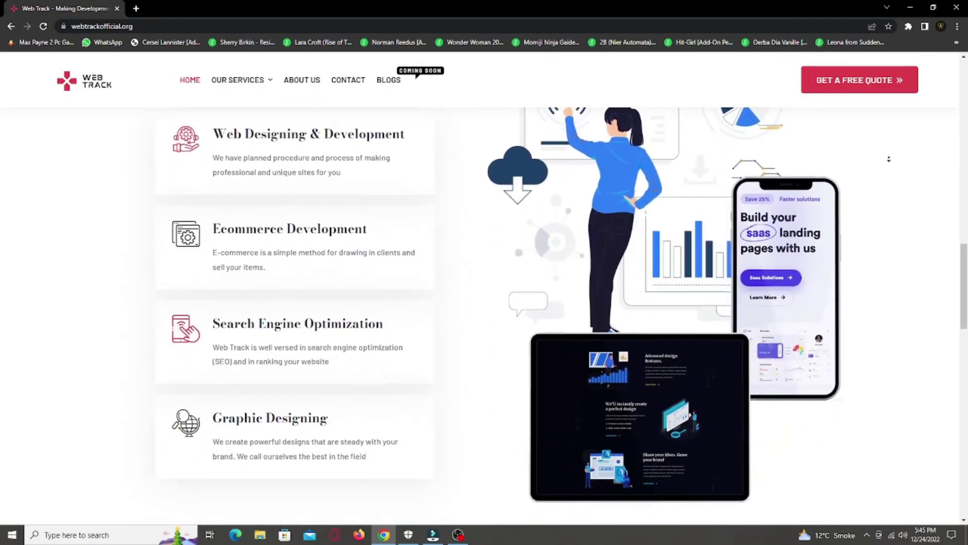
{"action": "scroll", "coordinate": [889, 158], "scroll_direction": "down", "scroll_amount": 2}
{"action": "scroll", "coordinate": [888, 159], "scroll_direction": "down", "scroll_amount": 2}
{"action": "scroll", "coordinate": [889, 158], "scroll_direction": "down", "scroll_amount": 2}
{"action": "scroll", "coordinate": [889, 159], "scroll_direction": "down", "scroll_amount": 2}
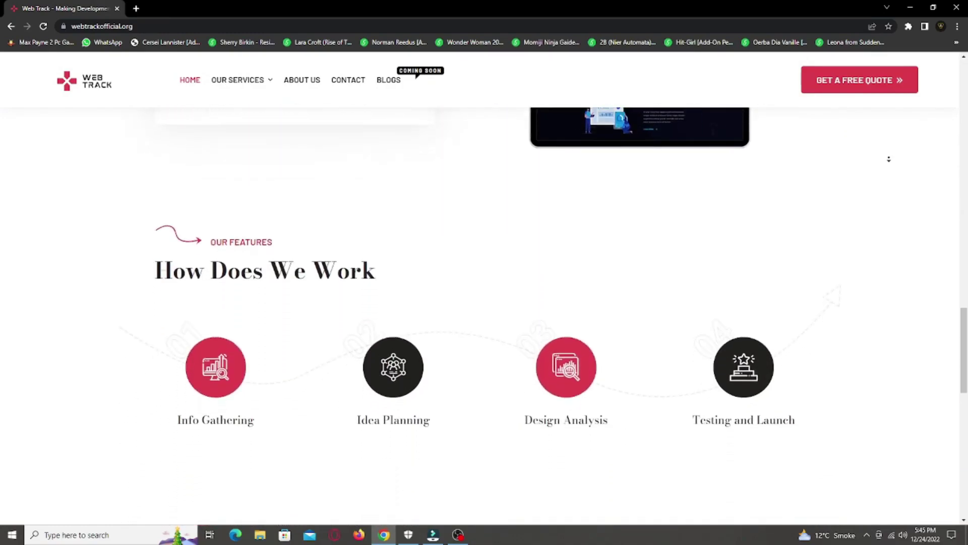
{"action": "scroll", "coordinate": [889, 159], "scroll_direction": "down", "scroll_amount": 2}
{"action": "scroll", "coordinate": [889, 159], "scroll_direction": "down", "scroll_amount": 2}
{"action": "scroll", "coordinate": [888, 159], "scroll_direction": "down", "scroll_amount": 2}
{"action": "scroll", "coordinate": [888, 159], "scroll_direction": "down", "scroll_amount": 2}
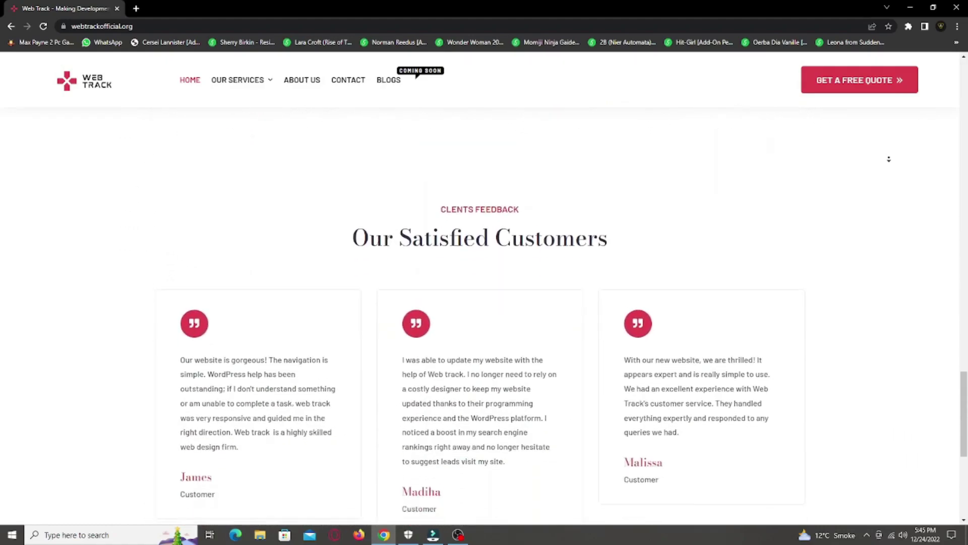
{"action": "scroll", "coordinate": [889, 158], "scroll_direction": "down", "scroll_amount": 2}
{"action": "scroll", "coordinate": [889, 160], "scroll_direction": "down", "scroll_amount": 2}
{"action": "scroll", "coordinate": [889, 159], "scroll_direction": "down", "scroll_amount": 2}
{"action": "scroll", "coordinate": [889, 159], "scroll_direction": "down", "scroll_amount": 1}
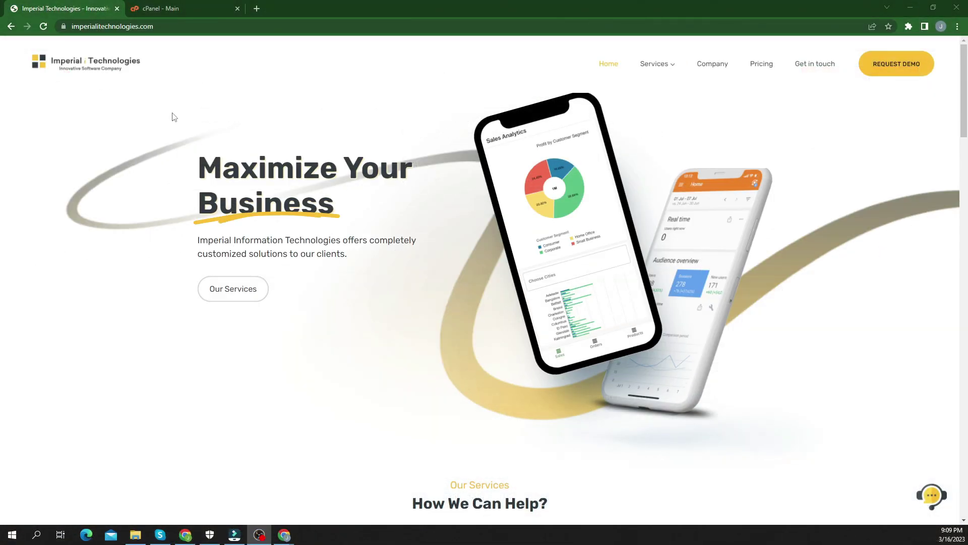
Load the site's /wp-admin address, which shows a not-found page, then switch to the cPanel tab
{"action": "left_click", "coordinate": [178, 26]}
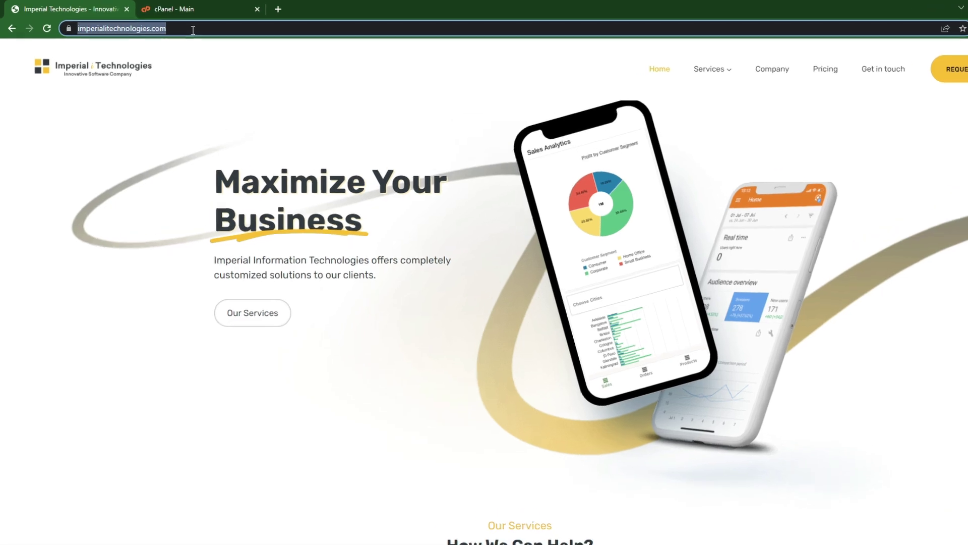
{"action": "key", "text": "End"}
{"action": "type", "text": "/wp-adm"}
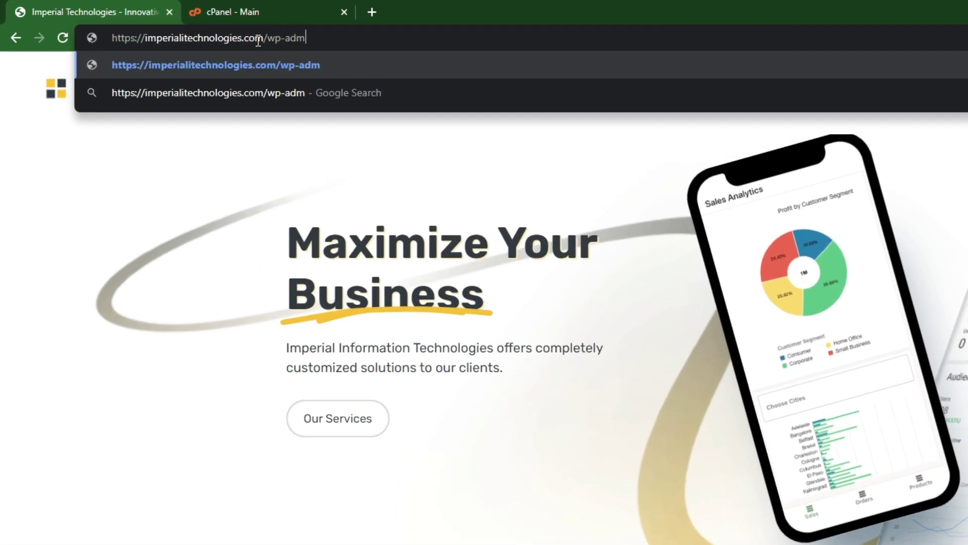
{"action": "type", "text": "in"}
{"action": "key", "text": "Return"}
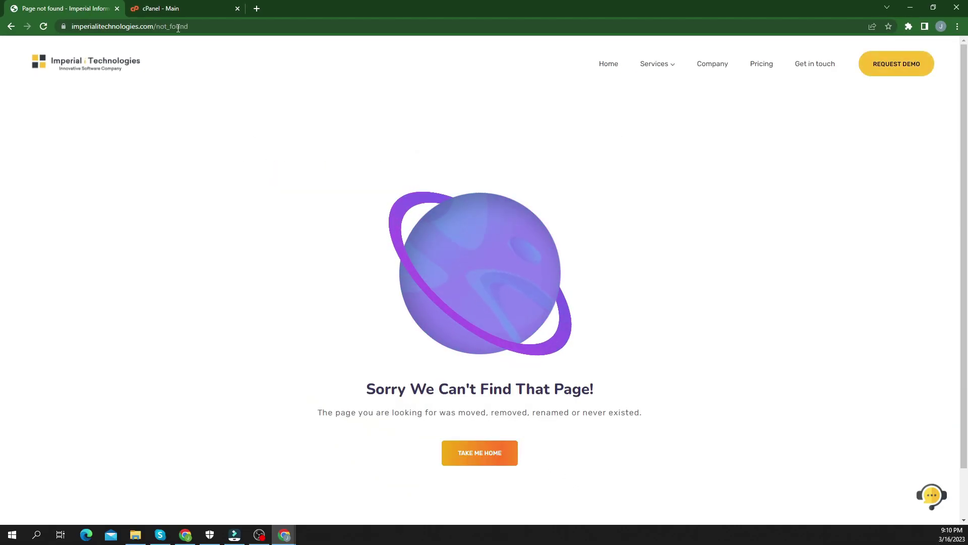
{"action": "left_click", "coordinate": [160, 9]}
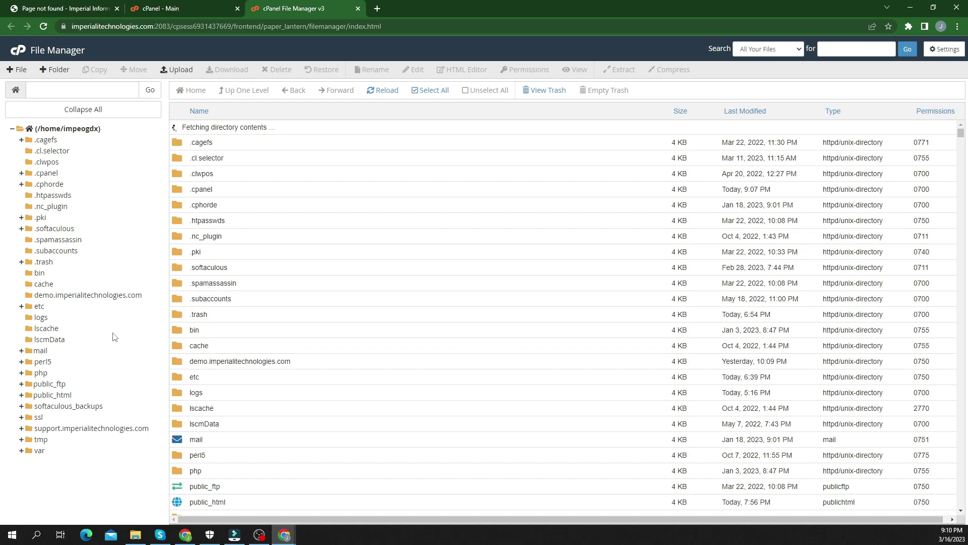
{"action": "scroll", "coordinate": [224, 373], "scroll_direction": "down", "scroll_amount": 3}
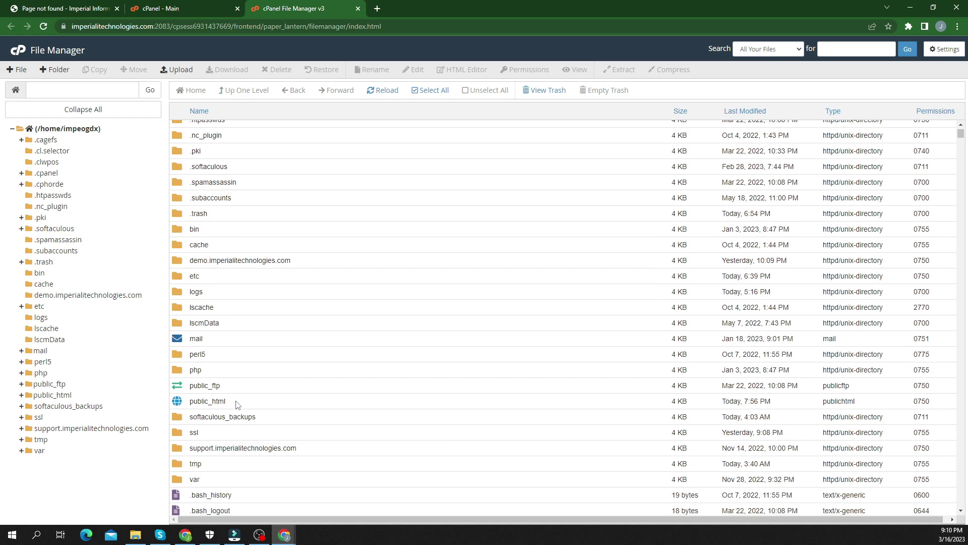
Open public_html and rename its .htaccess file to .htaccess_RENAMED
{"action": "double_click", "coordinate": [207, 402]}
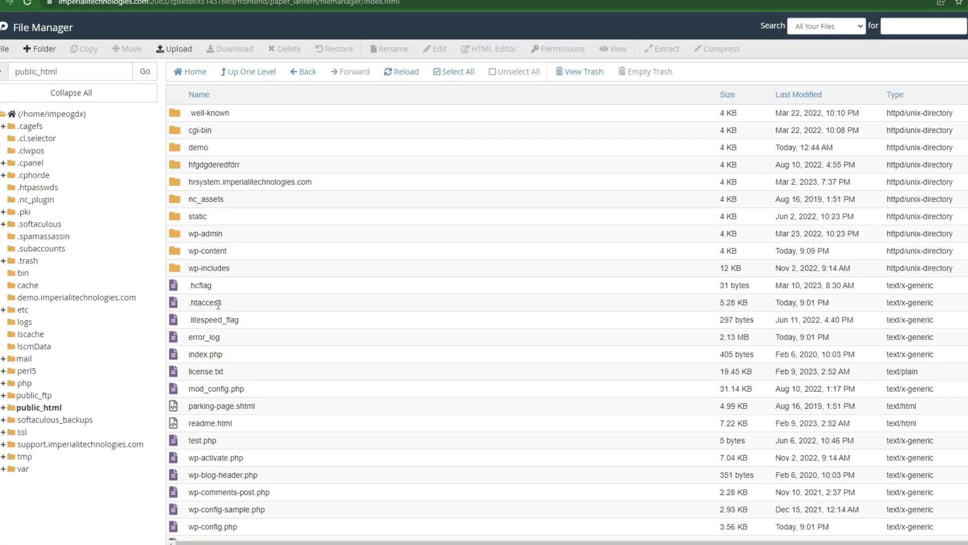
{"action": "left_click", "coordinate": [204, 299]}
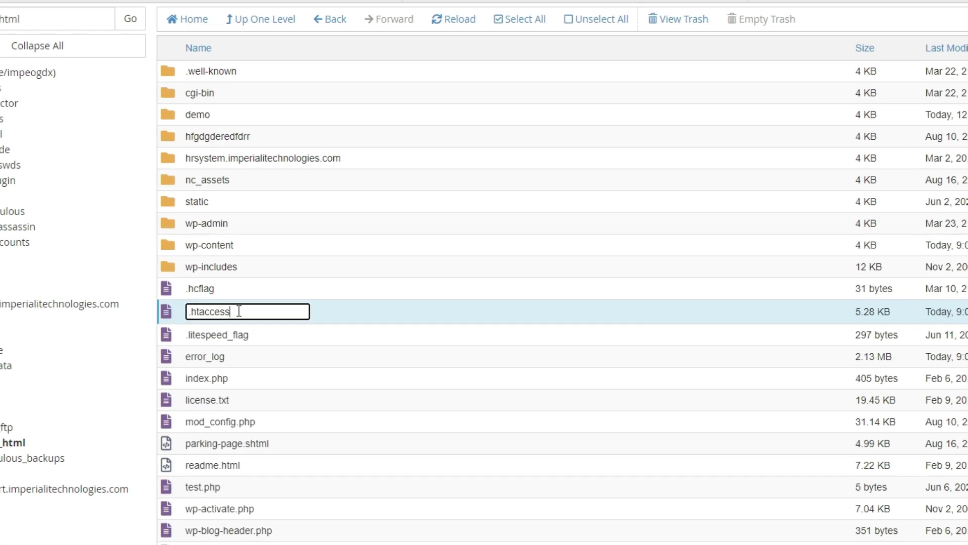
{"action": "type", "text": "_RE"}
{"action": "type", "text": "NAMED"}
{"action": "key", "text": "Return"}
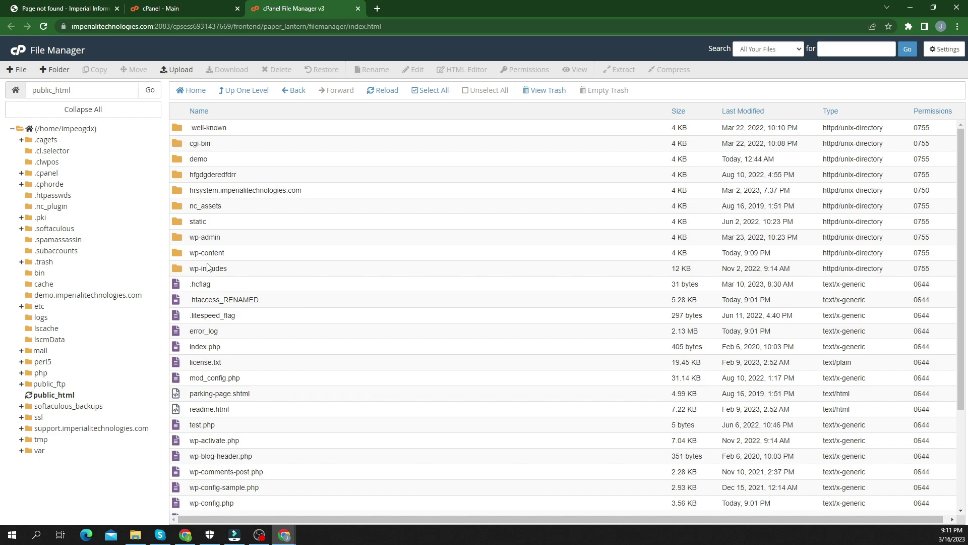
Add a new empty file named .htaccess to public_html
{"action": "left_click", "coordinate": [16, 70]}
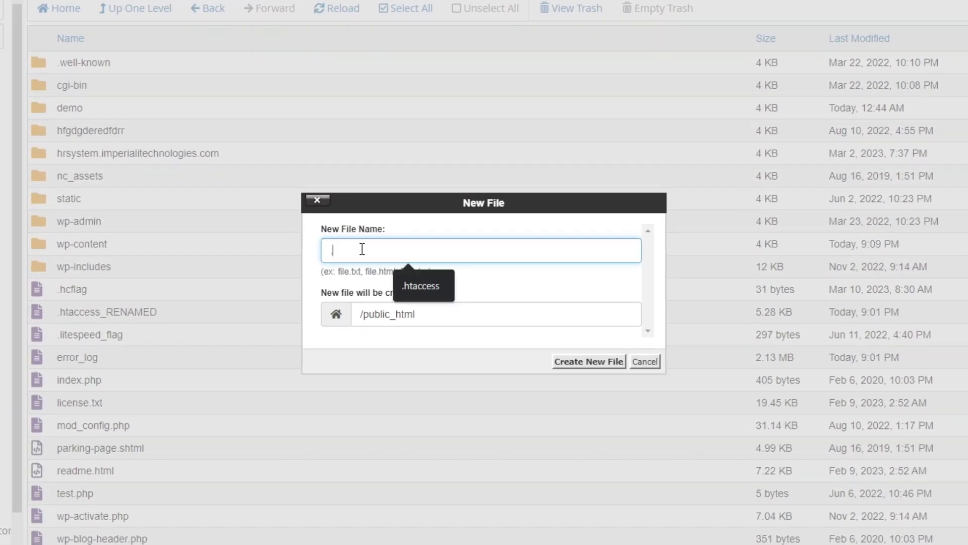
{"action": "type", "text": "htaccess"}
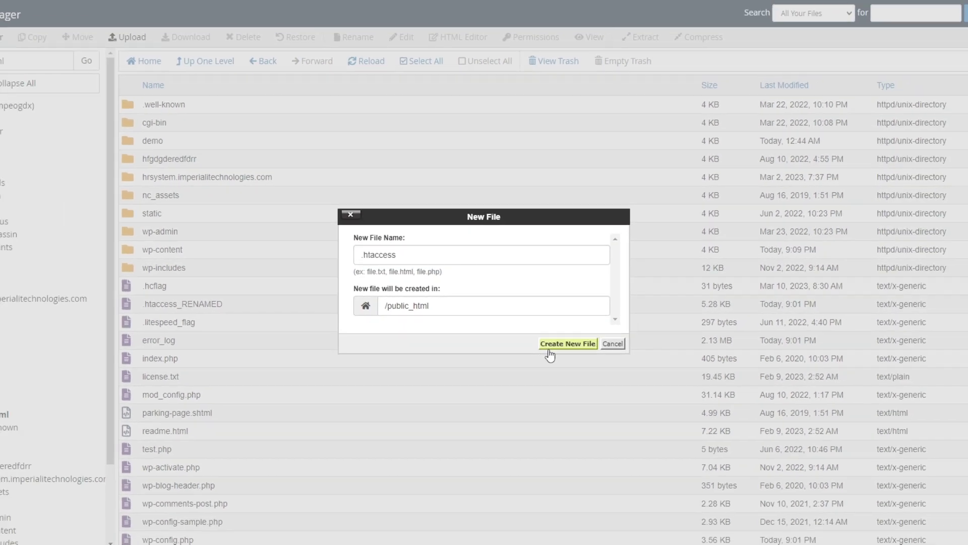
{"action": "left_click", "coordinate": [589, 360]}
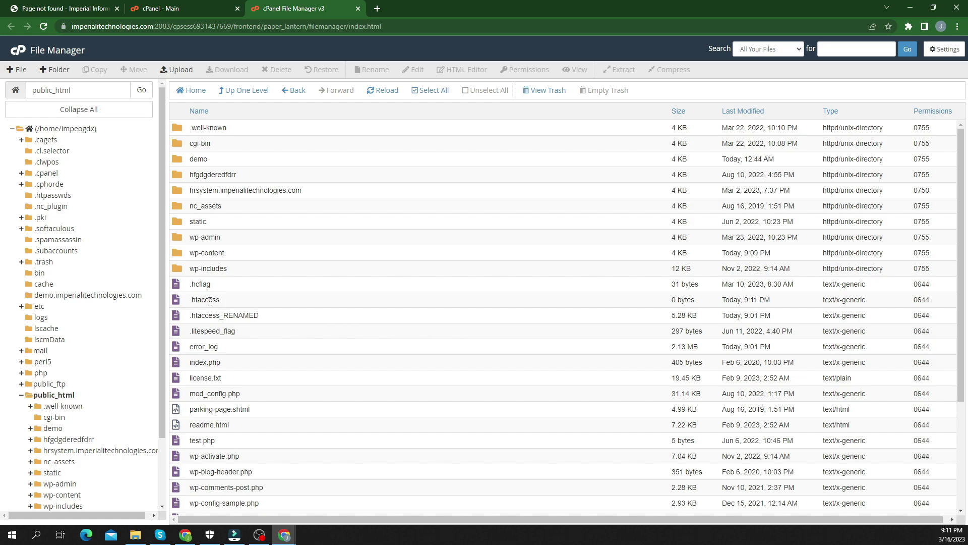
Paste the standard WordPress rewrite rules into the new .htaccess, then save and close the editor
{"action": "right_click", "coordinate": [227, 299]}
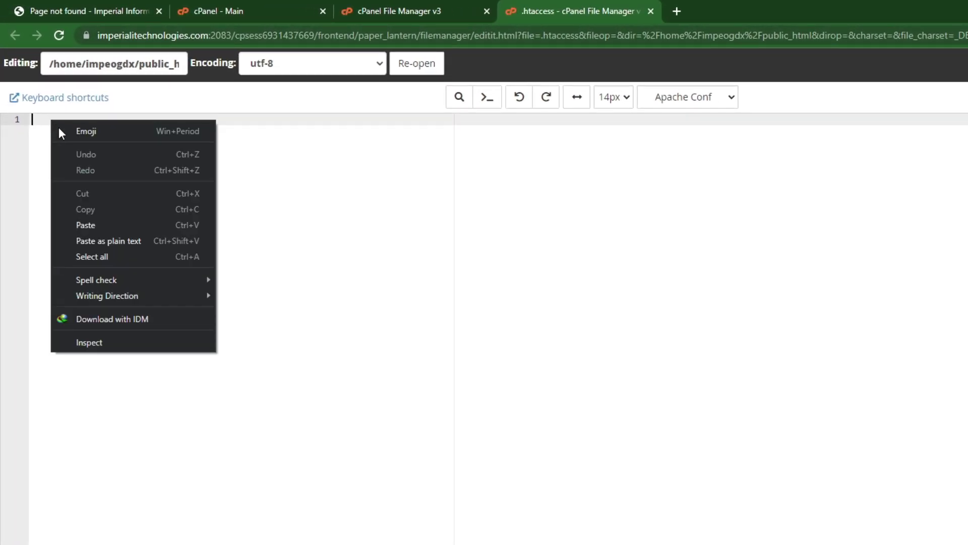
{"action": "left_click", "coordinate": [92, 224]}
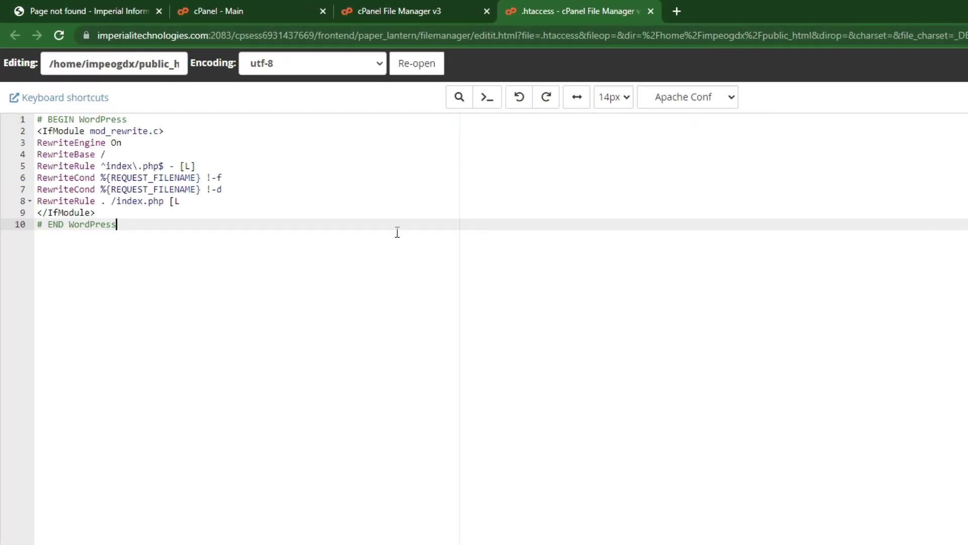
{"action": "left_click", "coordinate": [901, 47]}
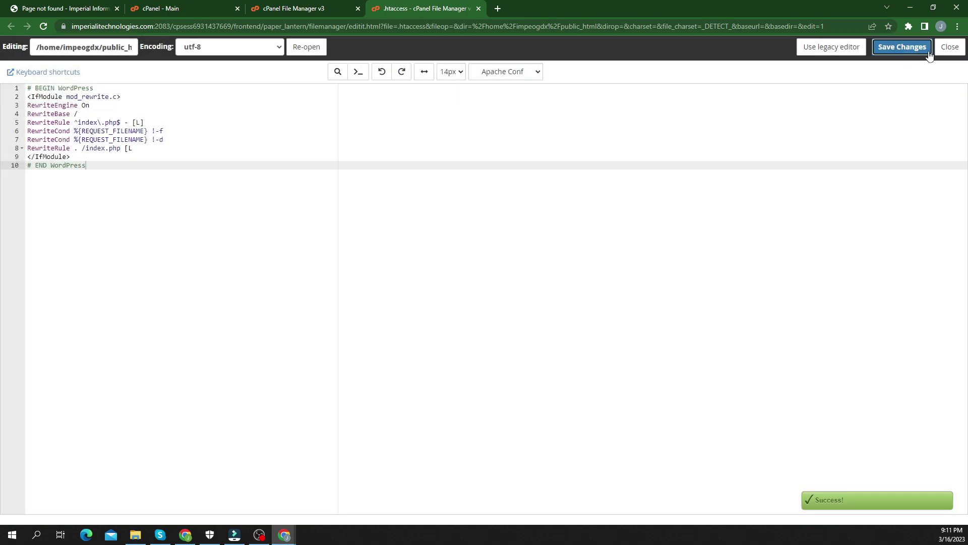
{"action": "left_click", "coordinate": [950, 48]}
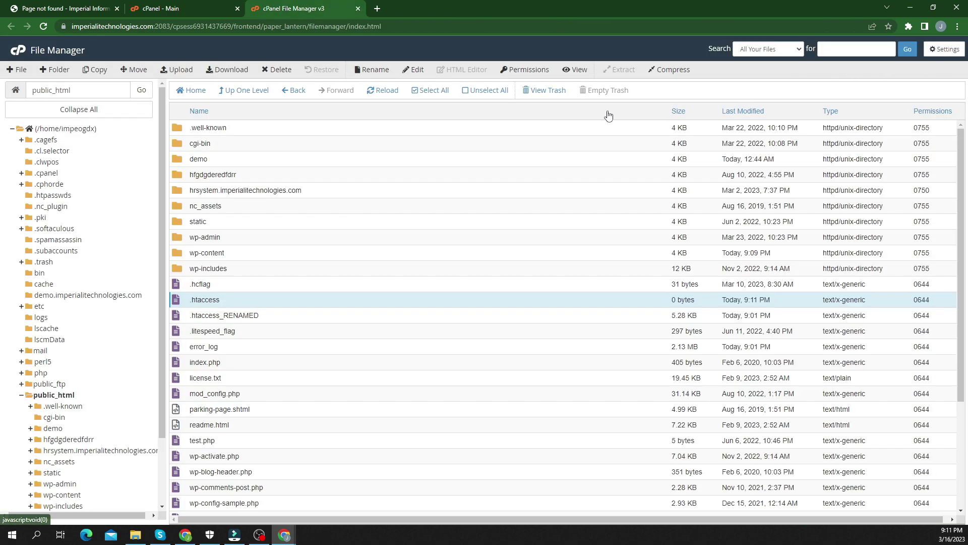
{"action": "left_click", "coordinate": [72, 11]}
Replace not_found with wp-admin in the site address and reload, which still returns 404
{"action": "left_click", "coordinate": [182, 25]}
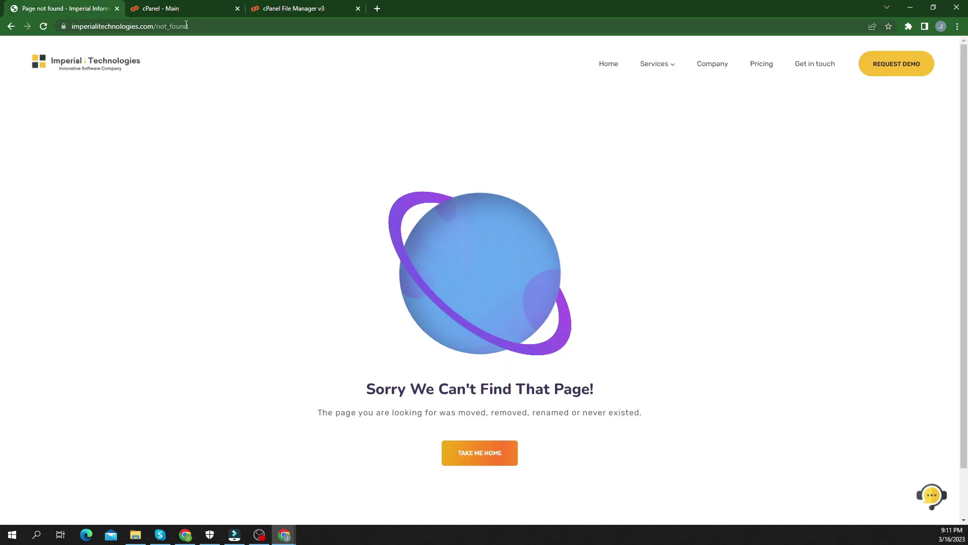
{"action": "double_click", "coordinate": [171, 26]}
{"action": "type", "text": "wp-admin"}
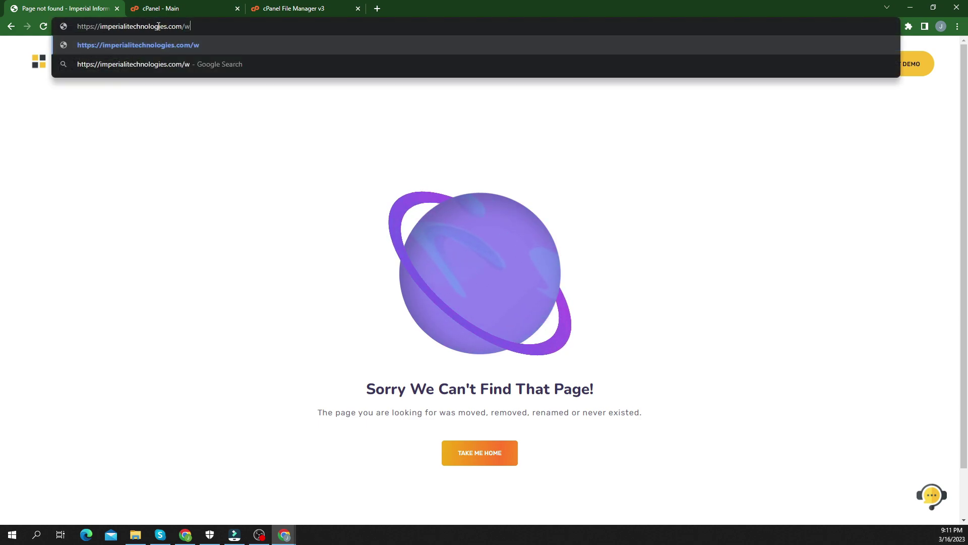
{"action": "key", "text": "Return"}
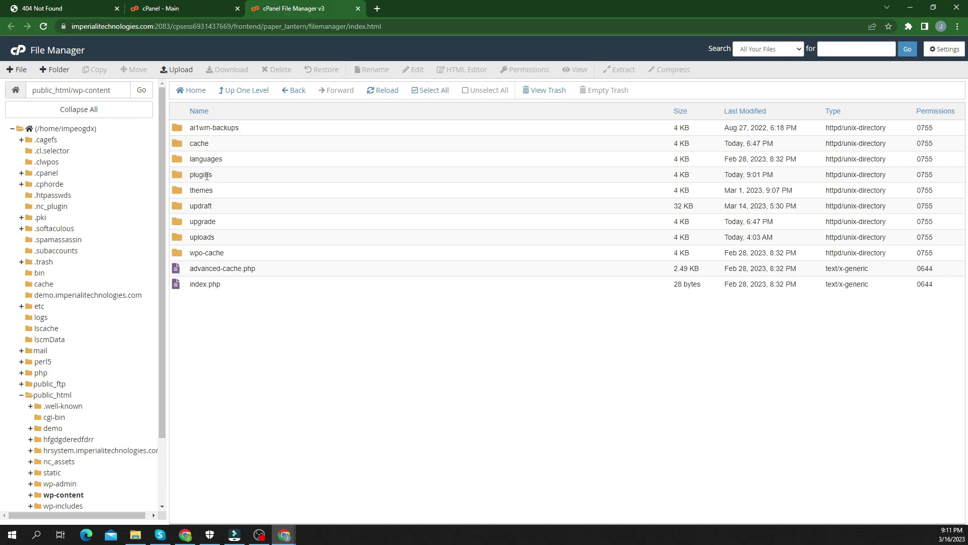
Rename the plugins folder in wp-content to plugins_RENAMED
{"action": "left_click", "coordinate": [211, 175]}
{"action": "left_click", "coordinate": [210, 175]}
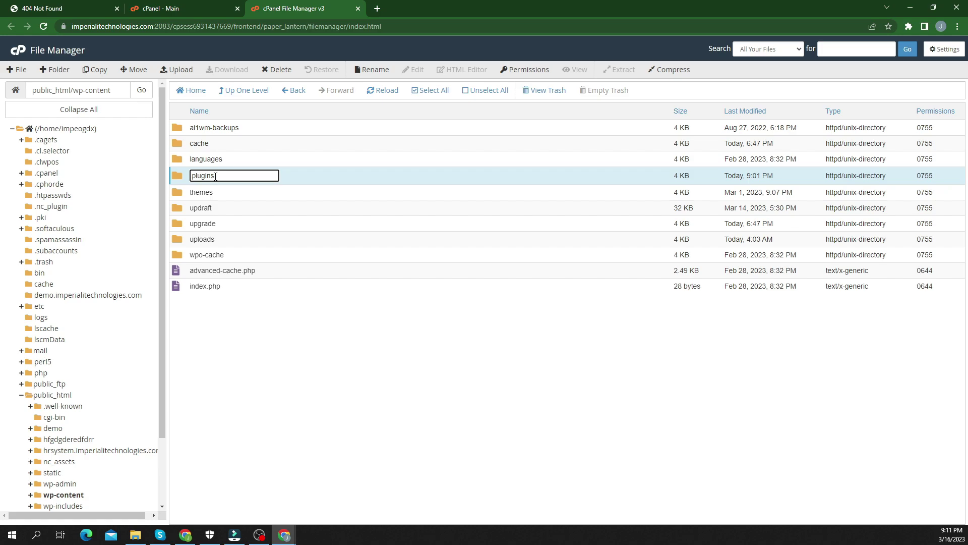
{"action": "type", "text": "_RENAMED"}
{"action": "key", "text": "Return"}
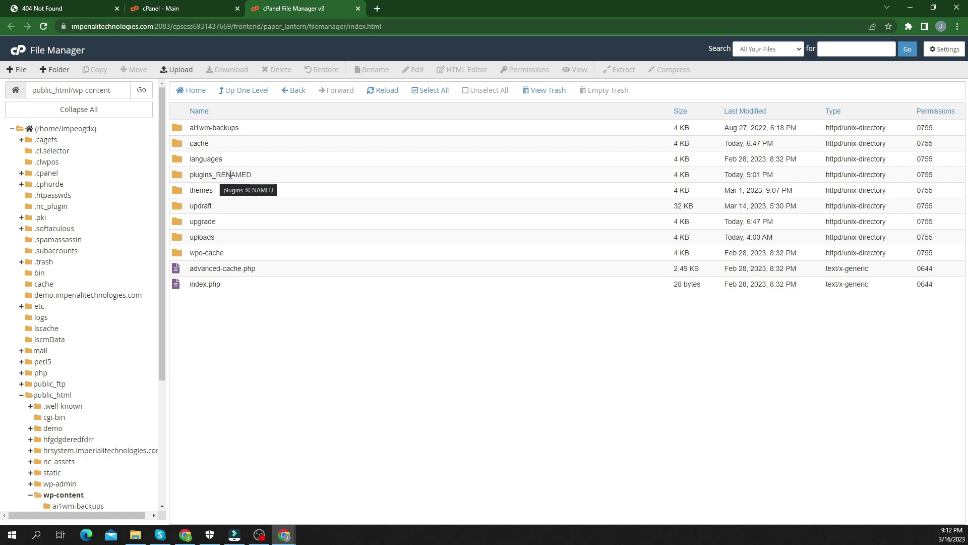
Load wp-admin, sign in as admin to reach the Dashboard, and dismiss the save-password prompt
{"action": "left_click", "coordinate": [42, 9]}
{"action": "left_click_drag", "start_coordinate": [227, 26], "coordinate": [188, 25]}
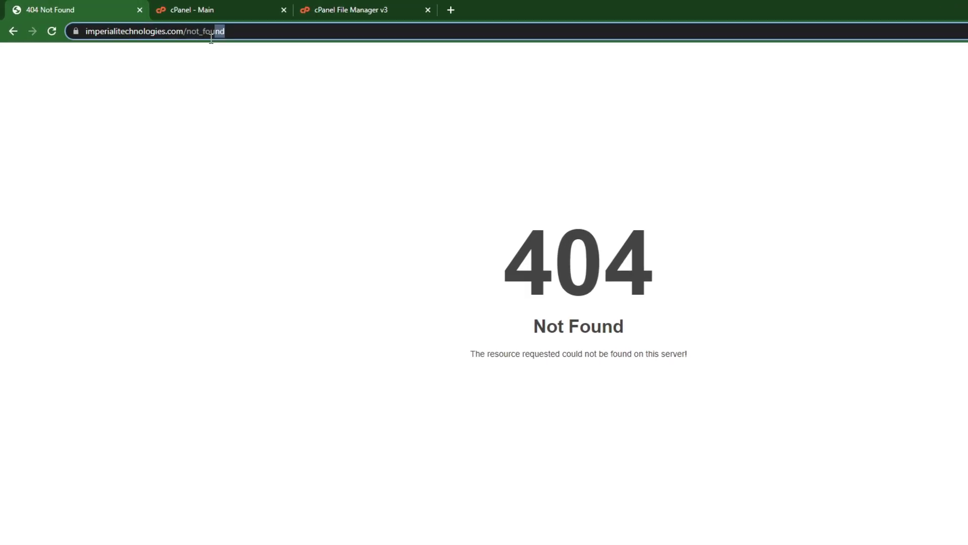
{"action": "type", "text": "wp-ad"}
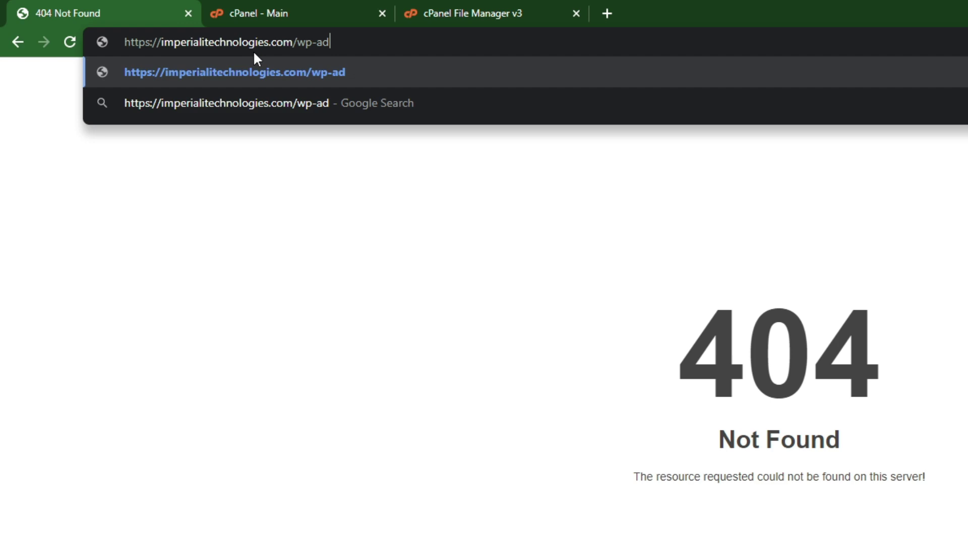
{"action": "type", "text": "min"}
{"action": "key", "text": "Return"}
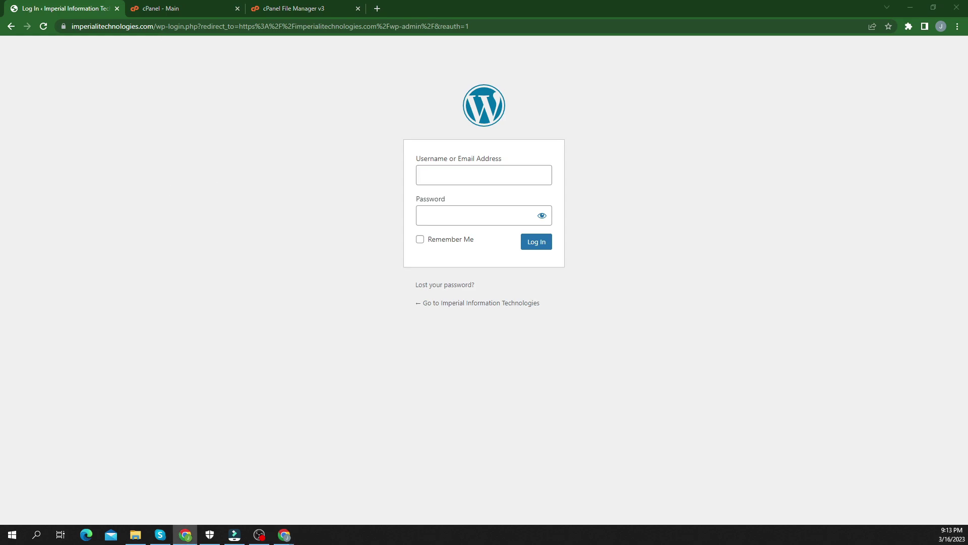
{"action": "left_click", "coordinate": [536, 242]}
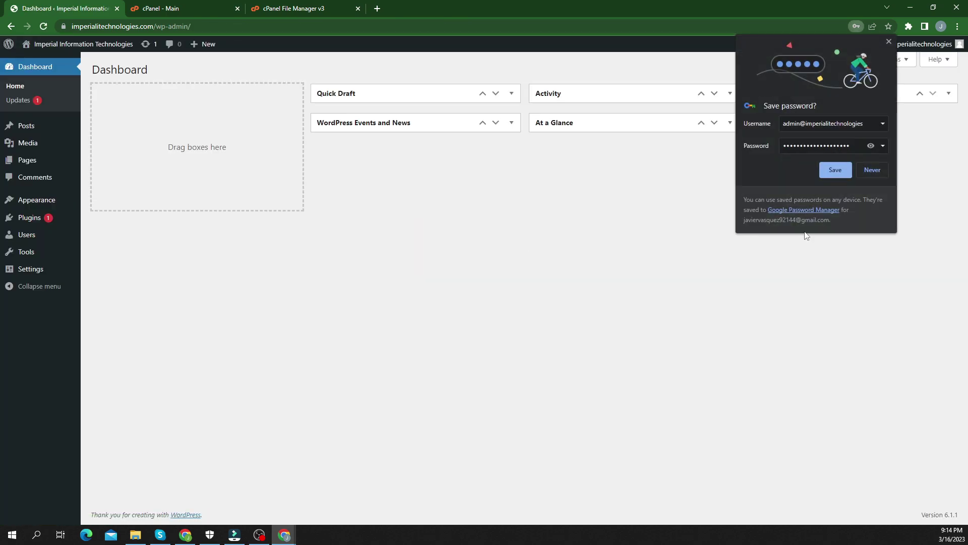
{"action": "left_click", "coordinate": [882, 169]}
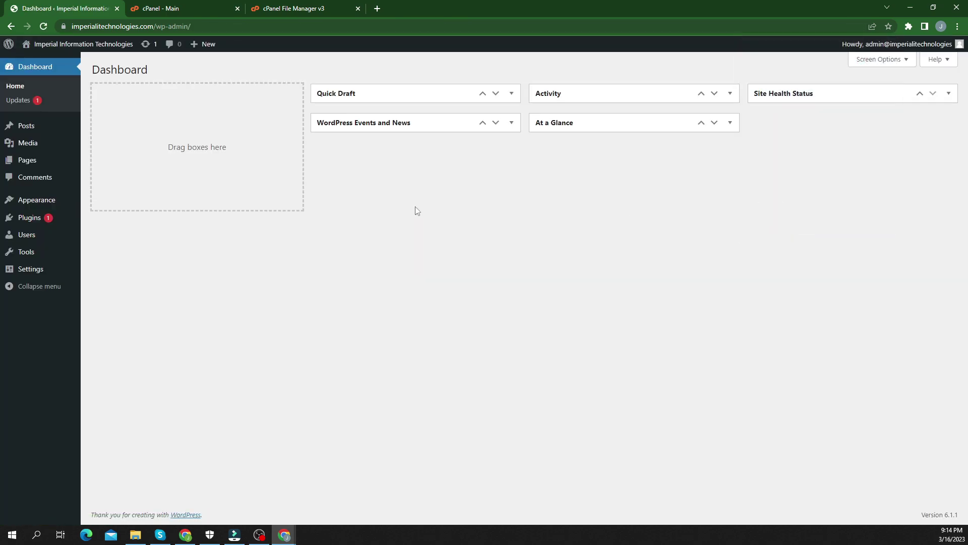
Delete the _RENAMED suffix so the plugins_RENAMED folder is named plugins again
{"action": "left_click", "coordinate": [288, 8]}
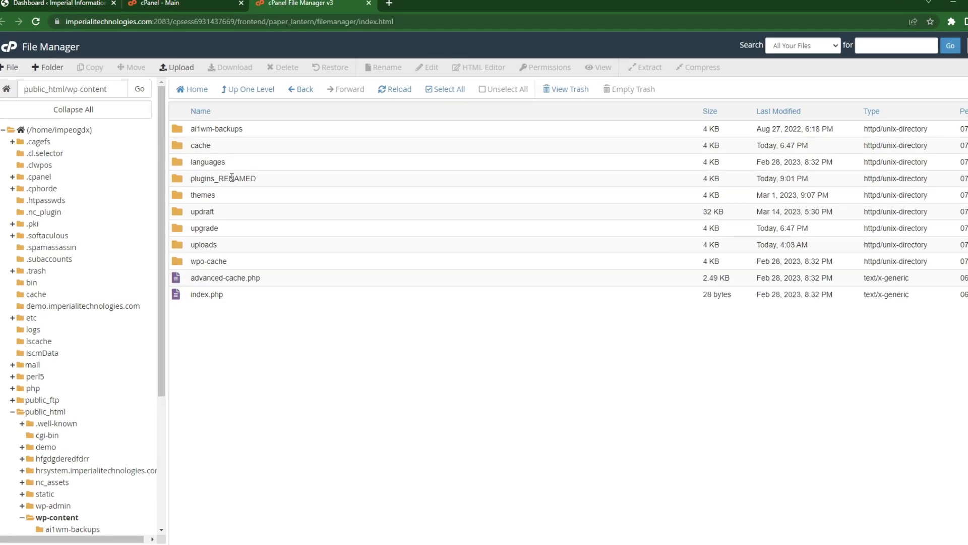
{"action": "double_click", "coordinate": [219, 174]}
{"action": "double_click", "coordinate": [227, 174]}
{"action": "key", "text": "shift+Left"}
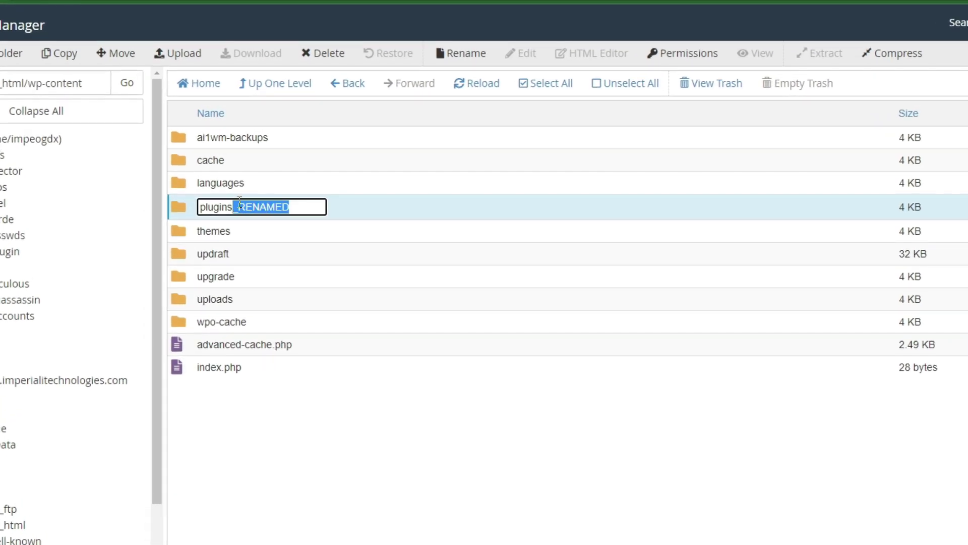
{"action": "key", "text": "BackSpace"}
{"action": "key", "text": "Return"}
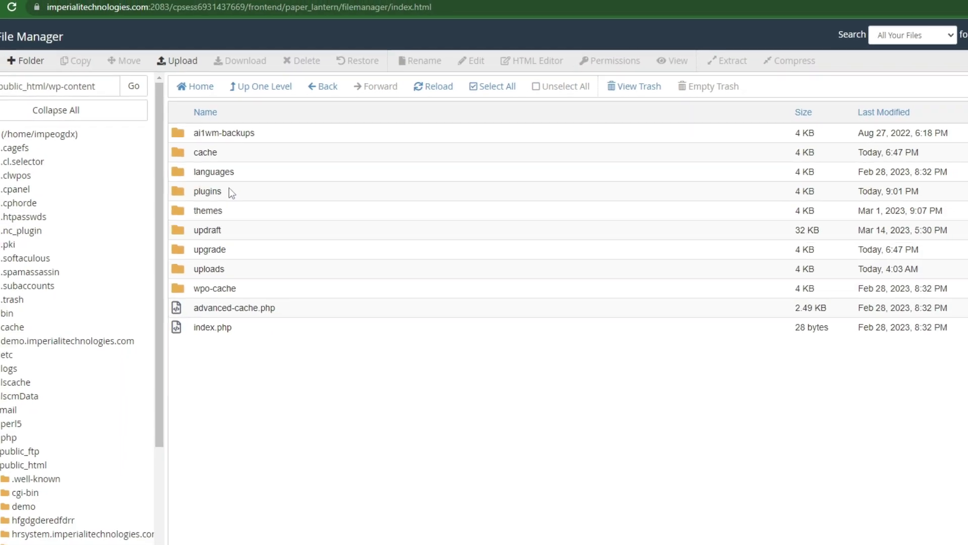
Switch back to the WordPress Dashboard tab
{"action": "left_click", "coordinate": [38, 8]}
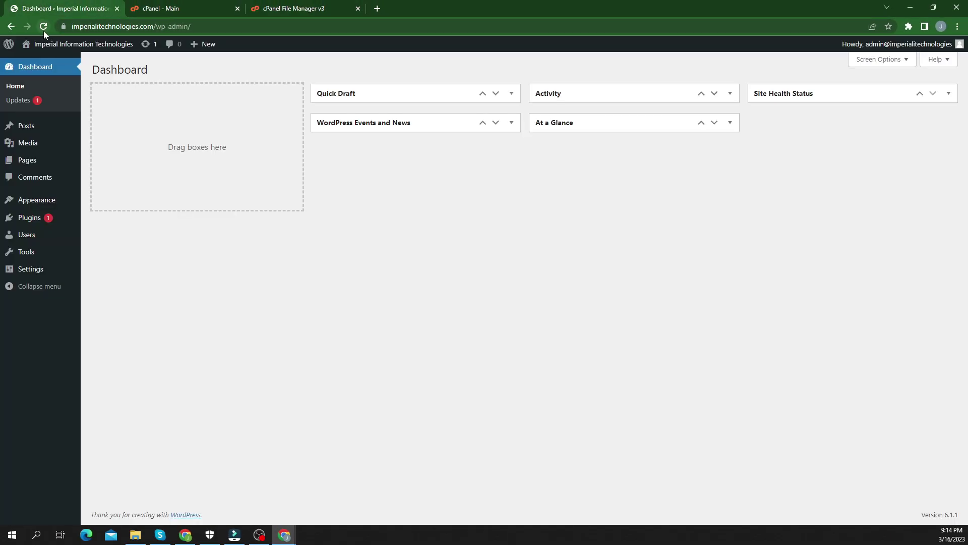